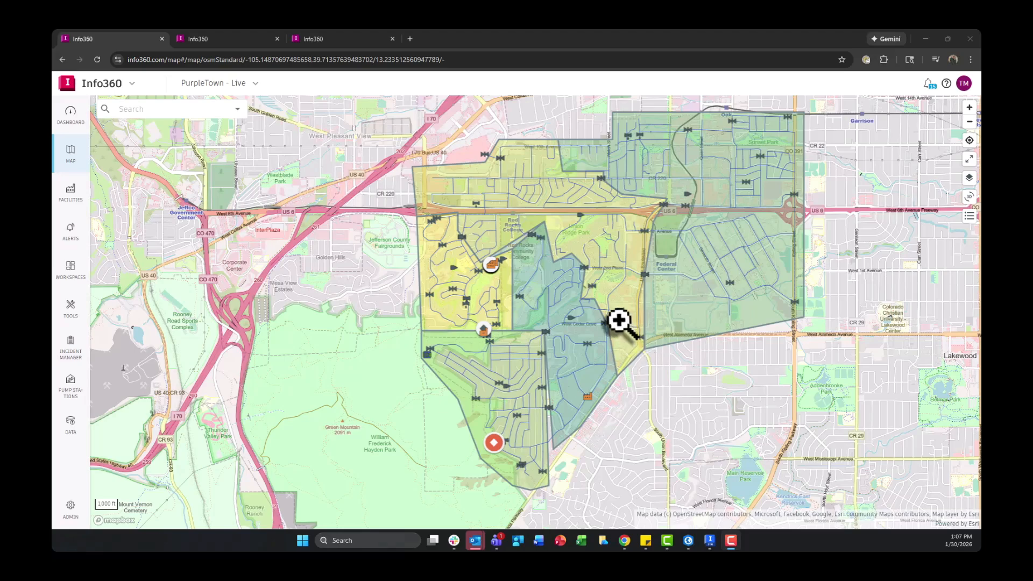
- Select pipe 13090 and its surrounding assets at the western edge of the PurpleTown network on the map
scroll(617, 319, down, 4)
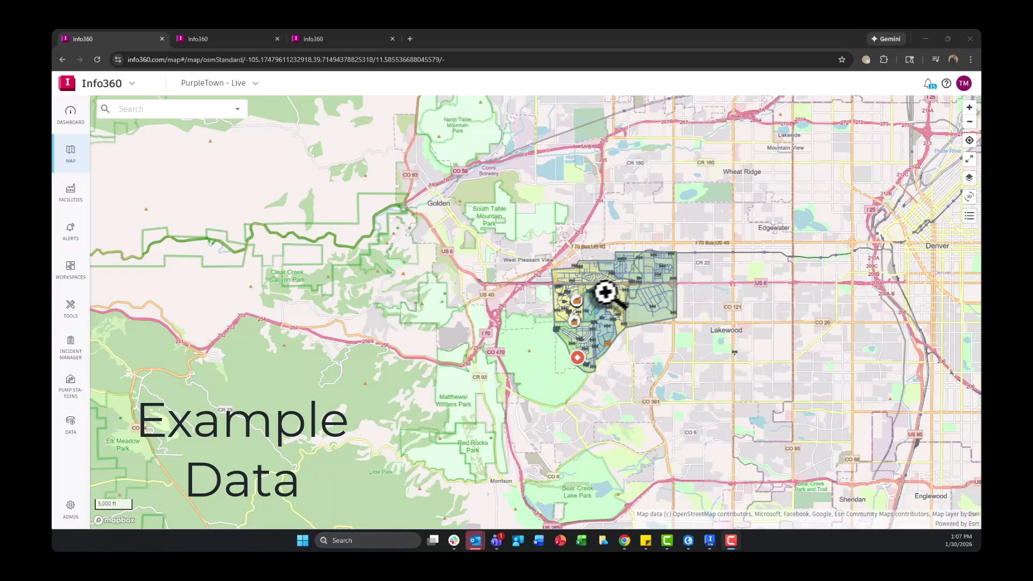
scroll(579, 311, up, 3)
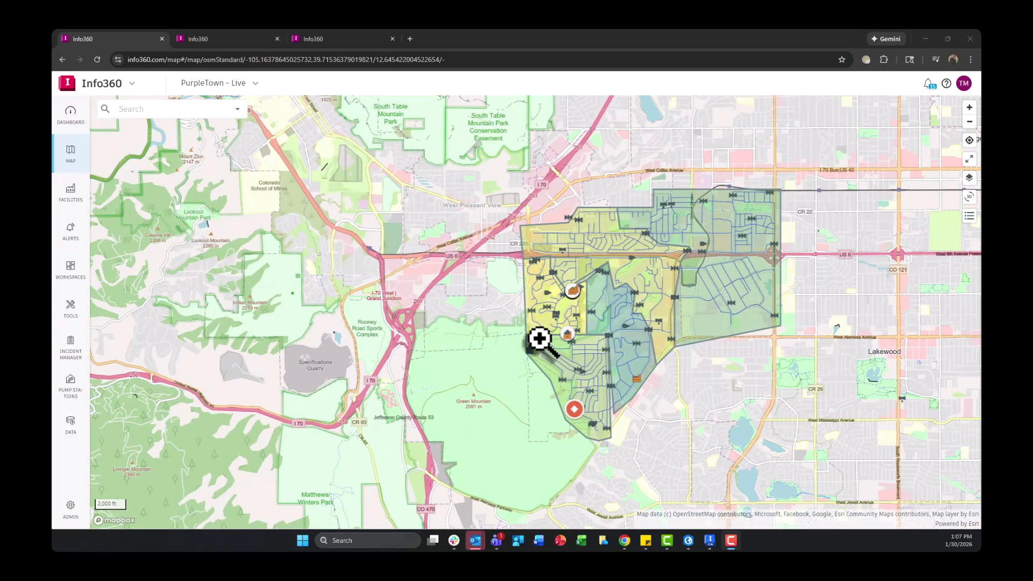
scroll(530, 347, up, 3)
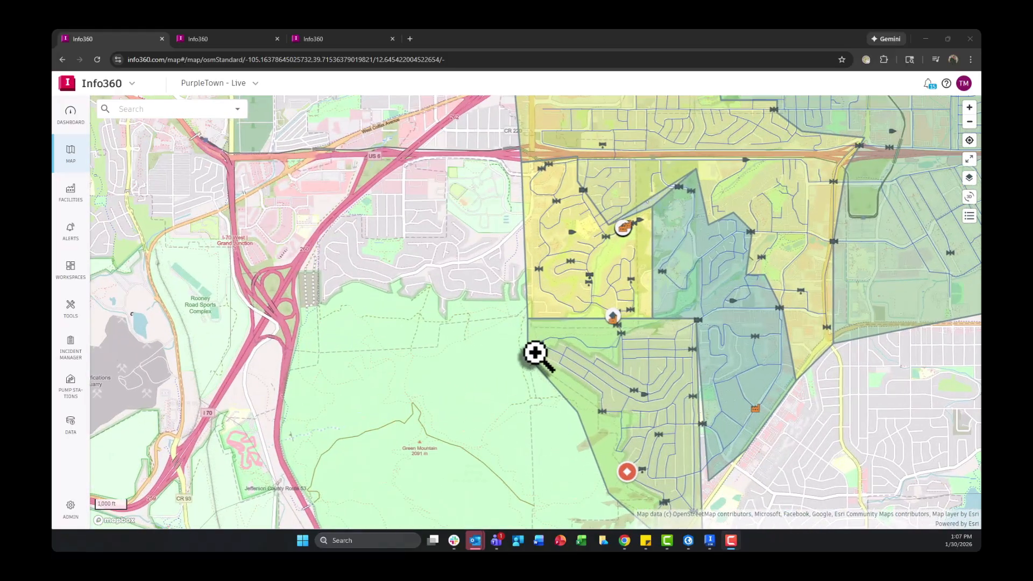
scroll(536, 354, up, 5)
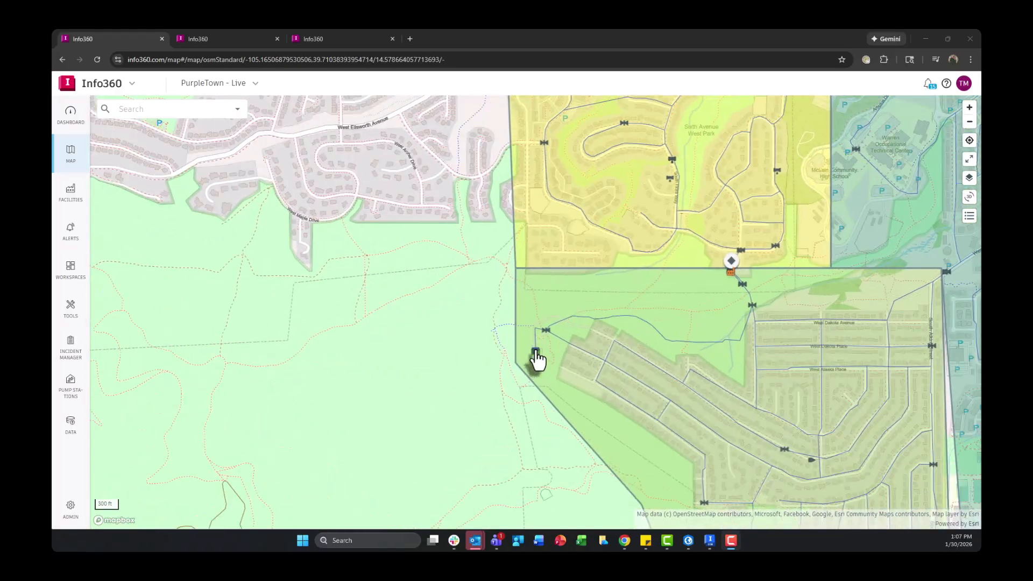
click(537, 355)
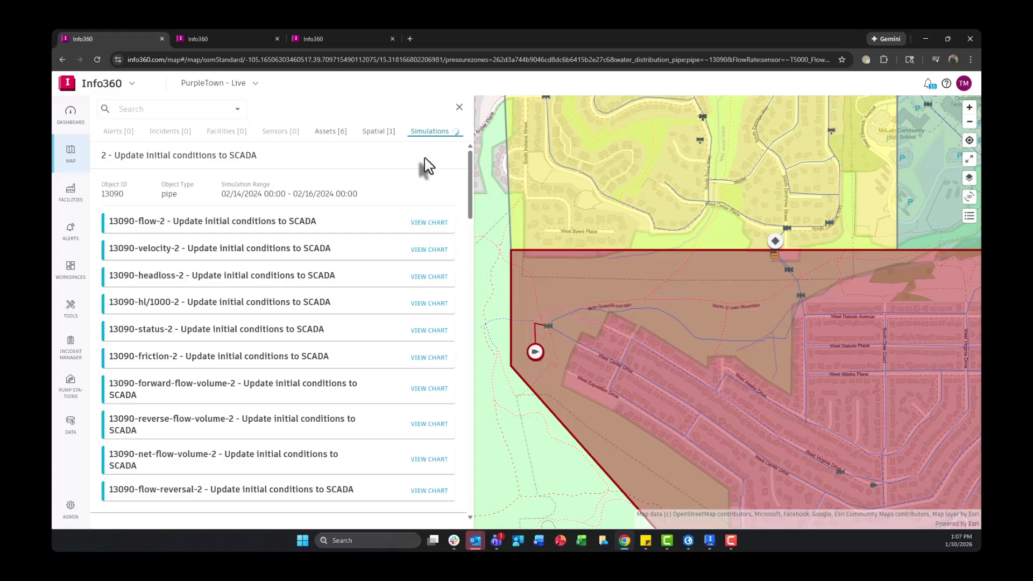
- View the pipe's flow chart from the "4 - Update controls and time varying SCADA" simulation and close it
scroll(422, 172, down, 3)
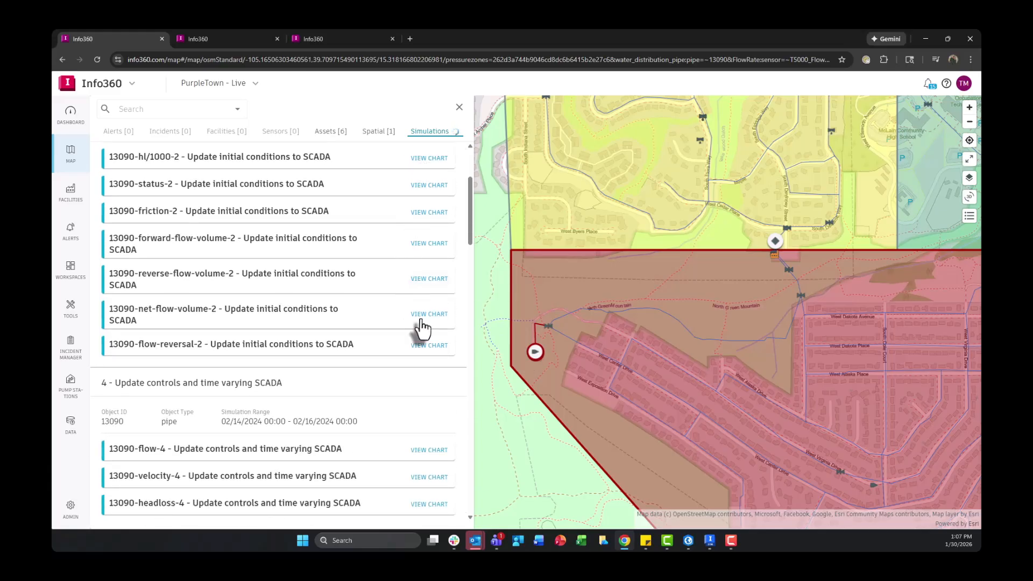
click(431, 451)
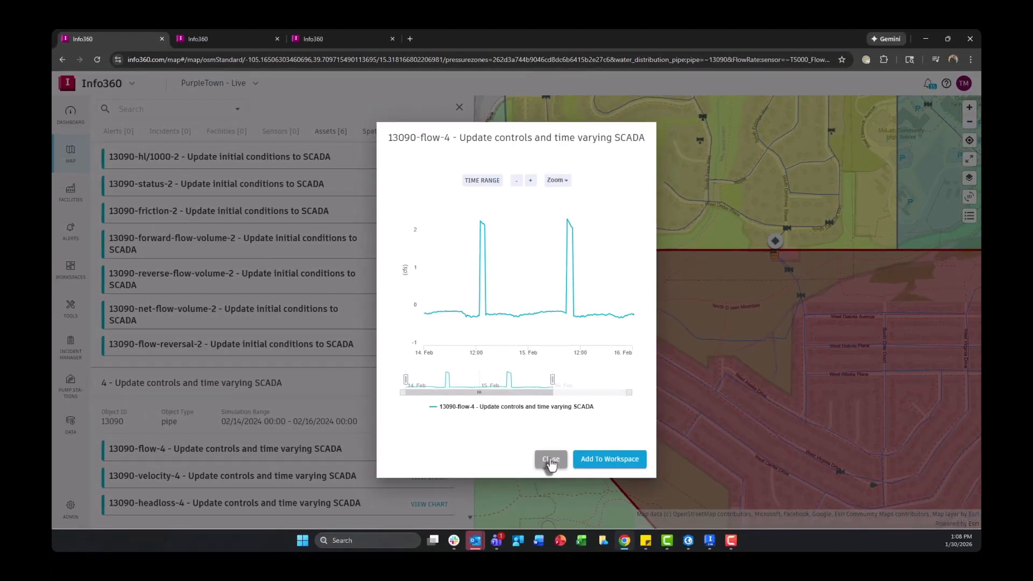
click(550, 461)
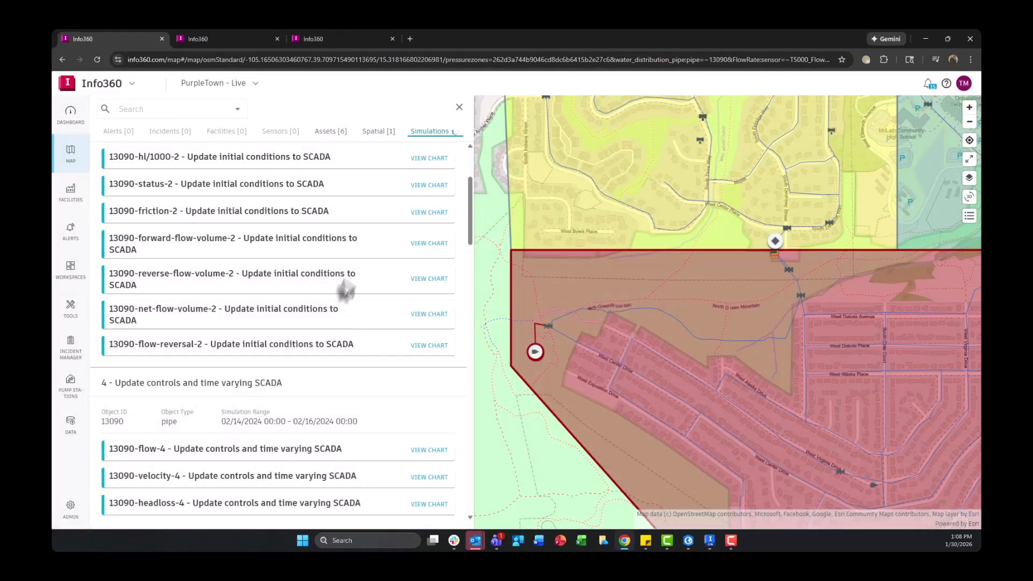
- Review the comparison charts in the Model Calibration workspace and the list of simulations available for them
click(240, 40)
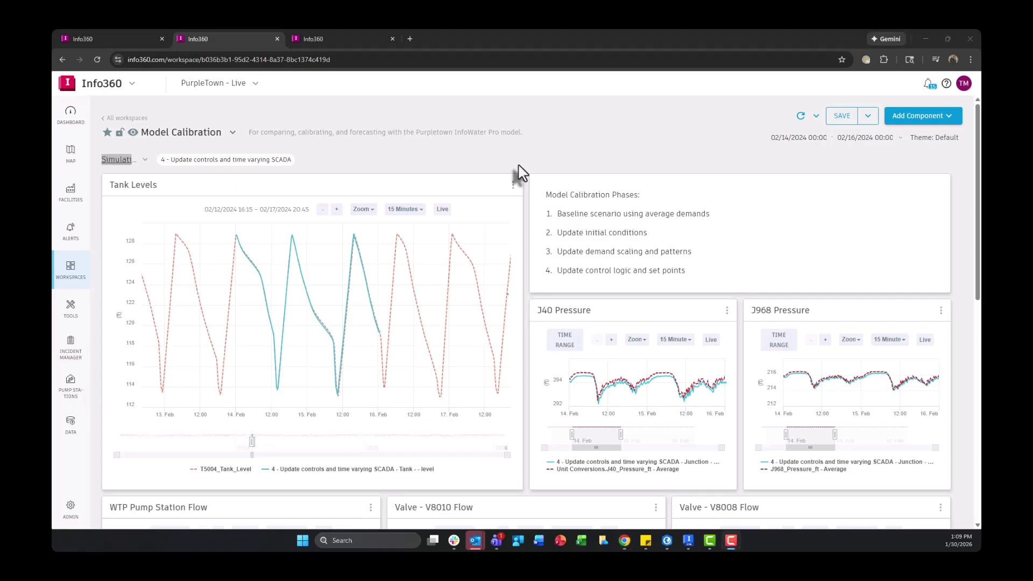
click(522, 180)
scroll(562, 312, down, 2)
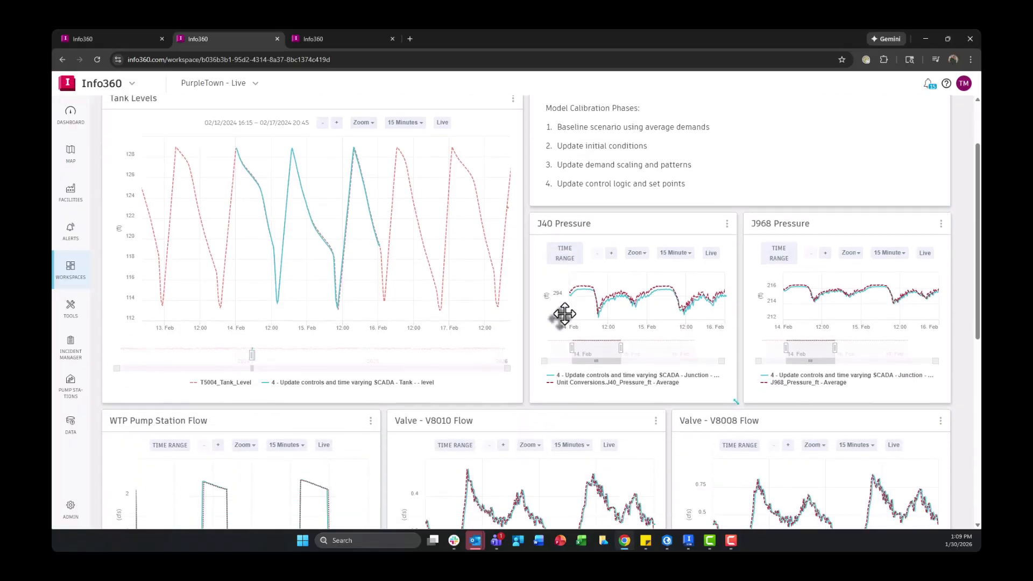
scroll(779, 330, down, 2)
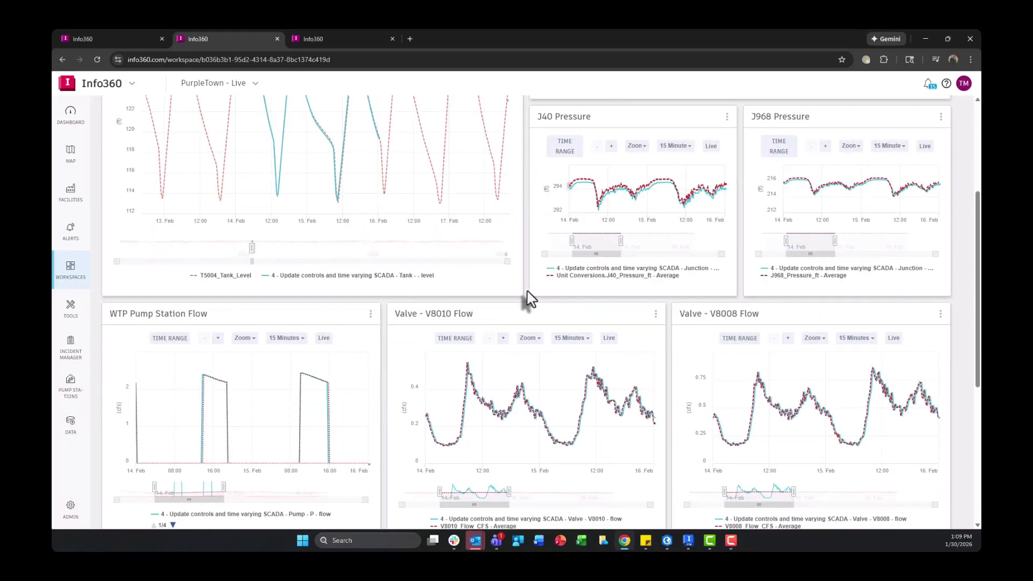
scroll(527, 299, up, 4)
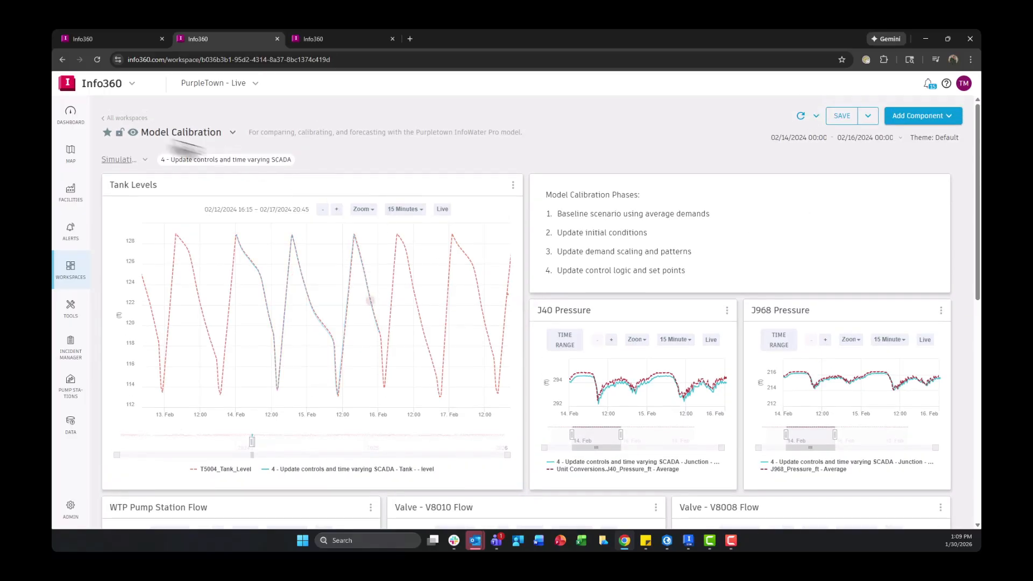
click(124, 160)
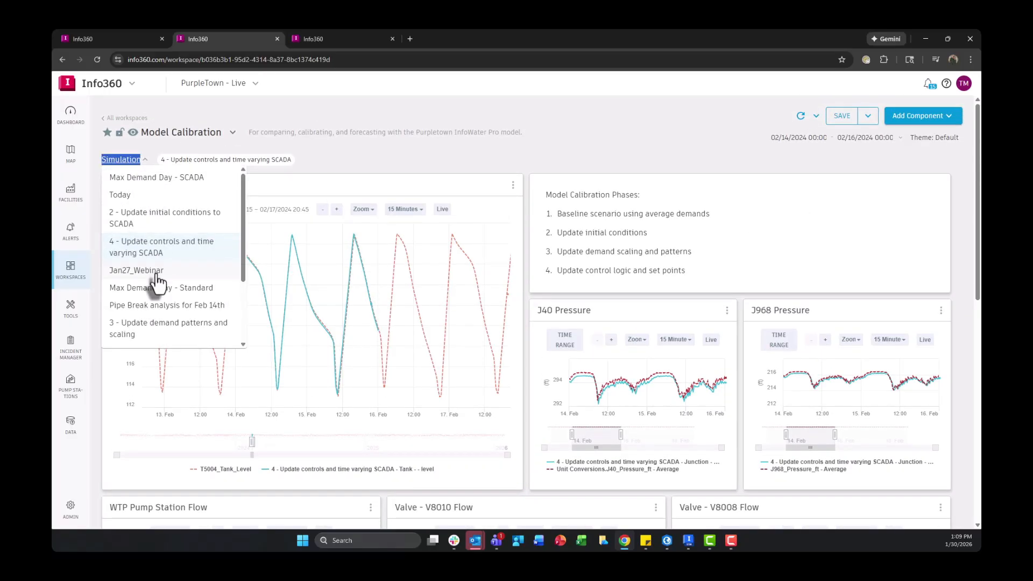
click(366, 160)
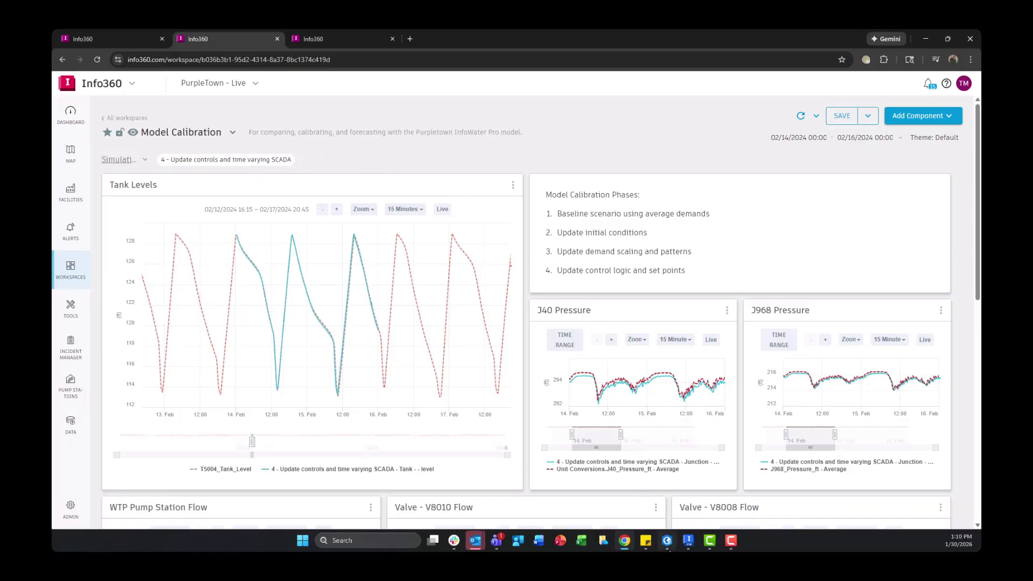
- Switch to InfoWater Pro and close the Run Manager without switching to the most recent run output data
click(667, 540)
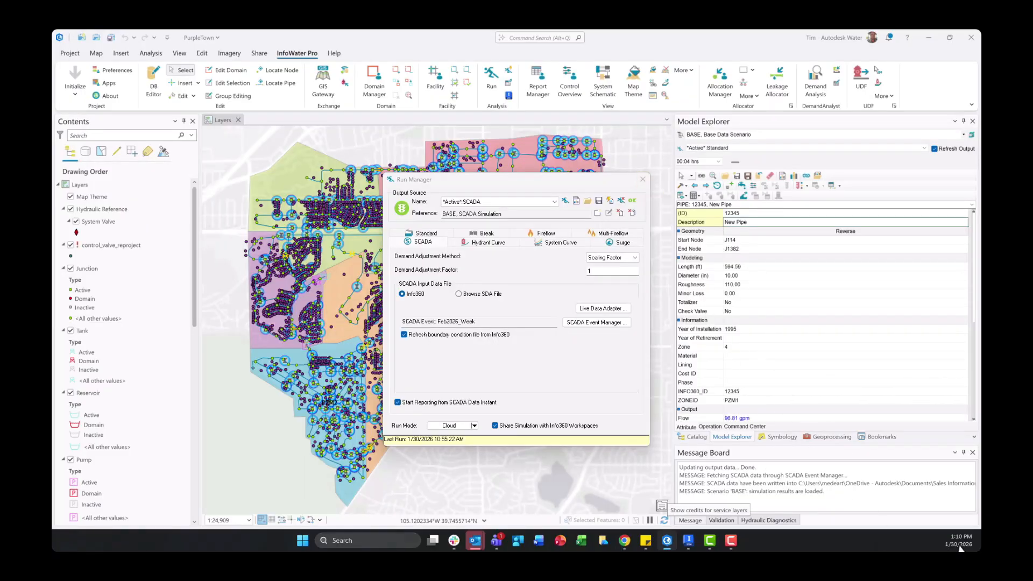
click(642, 179)
click(571, 314)
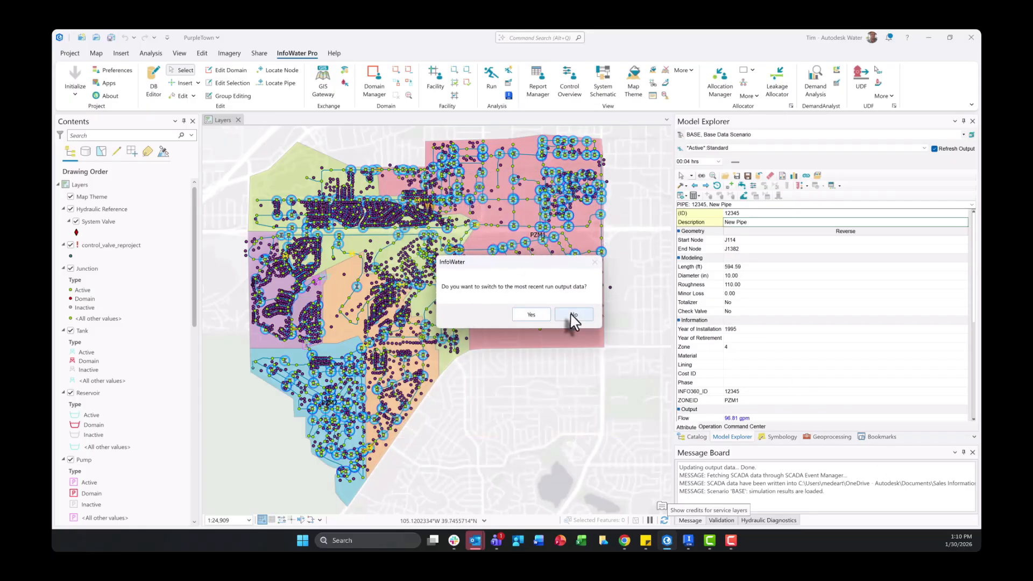
click(570, 318)
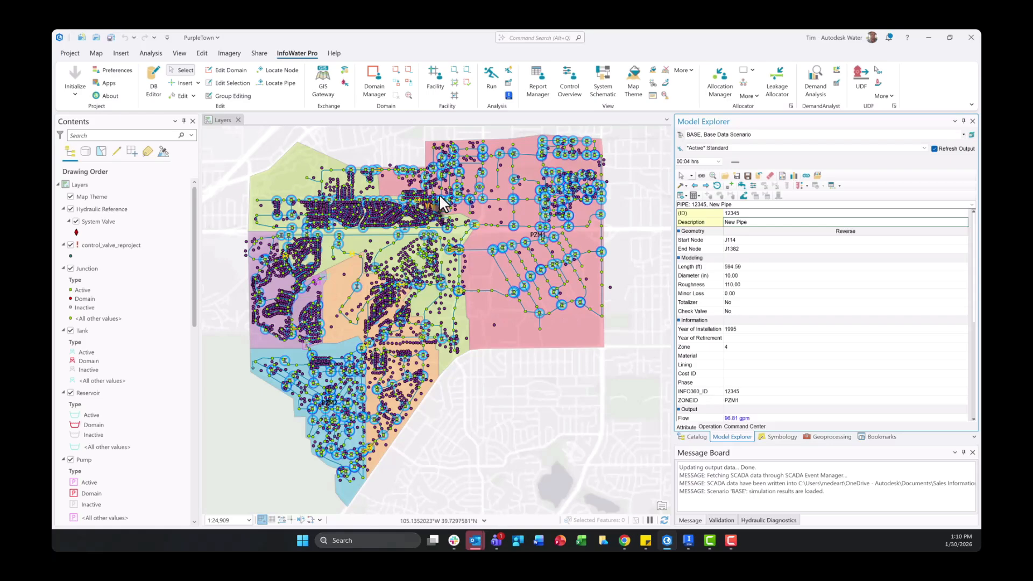
scroll(465, 279, down, 6)
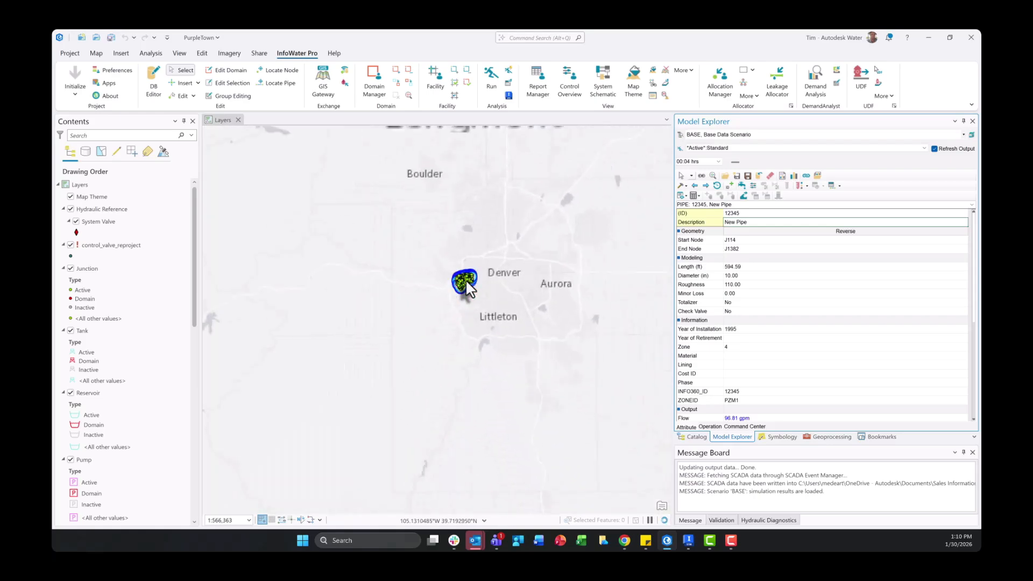
scroll(465, 279, up, 5)
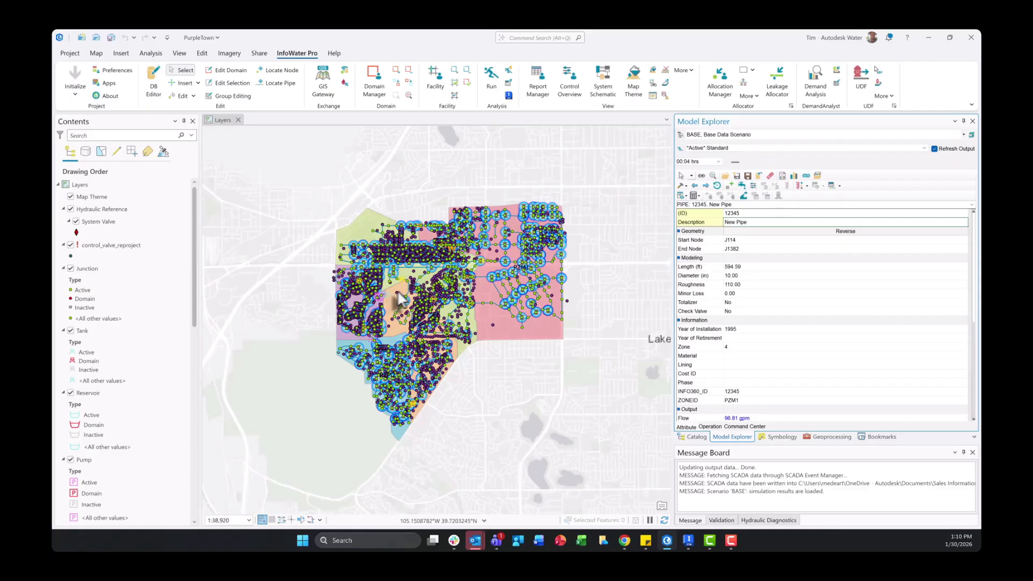
- Open the Run Manager and review the sensor-to-element configuration in the Live Data Adapter, closing the adapter when done
click(491, 83)
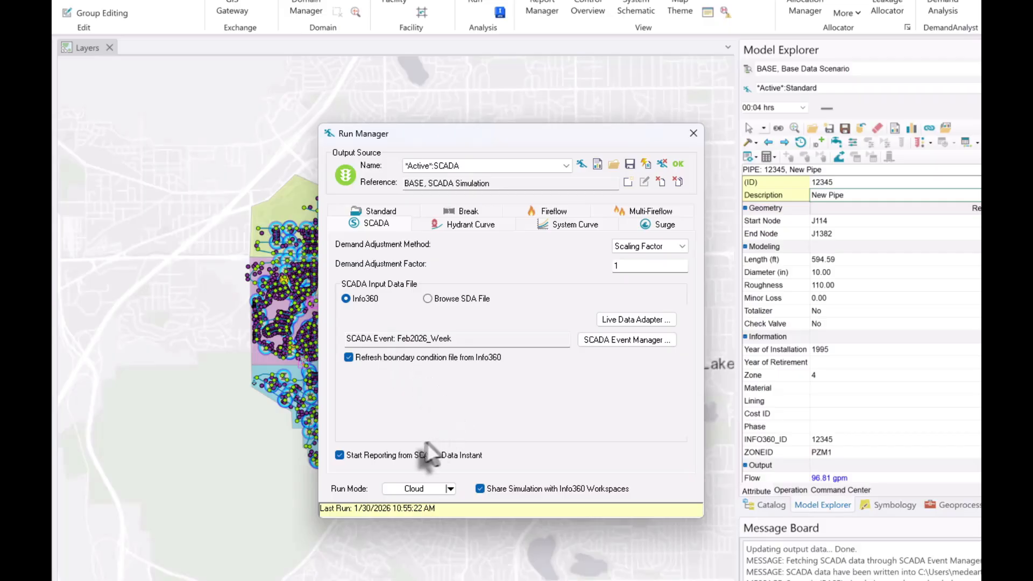
click(634, 318)
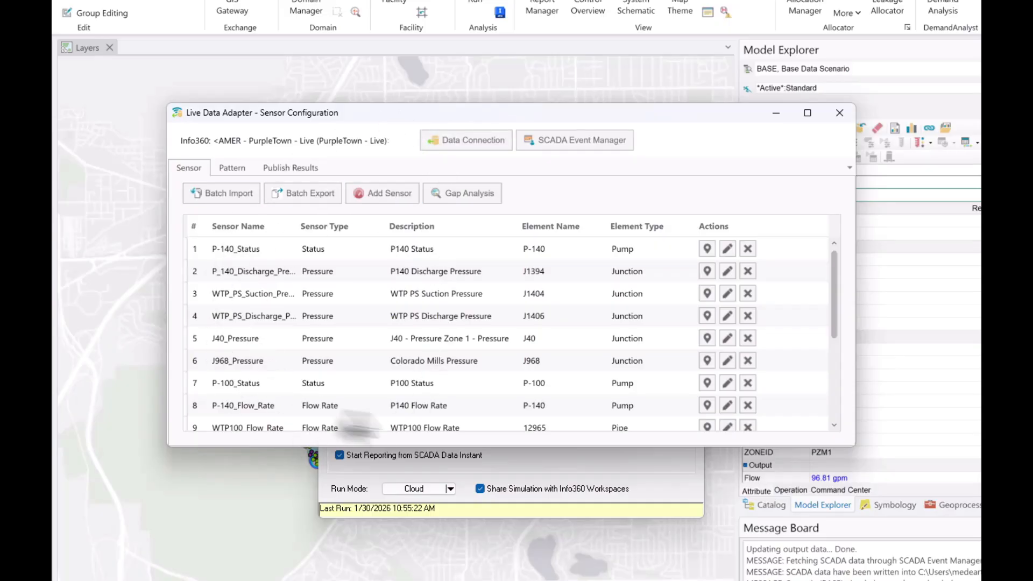
scroll(266, 278, down, 1)
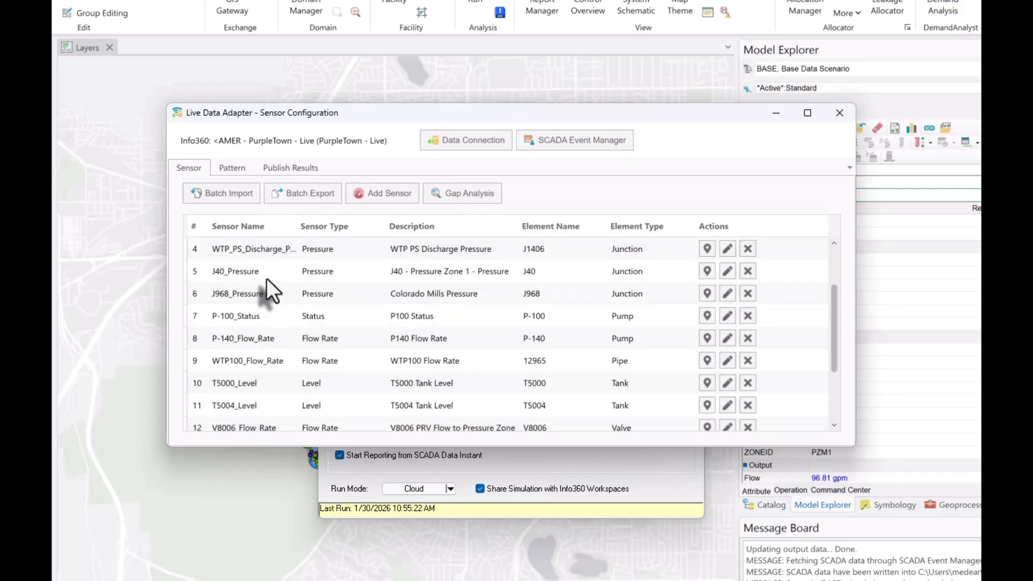
scroll(267, 278, up, 1)
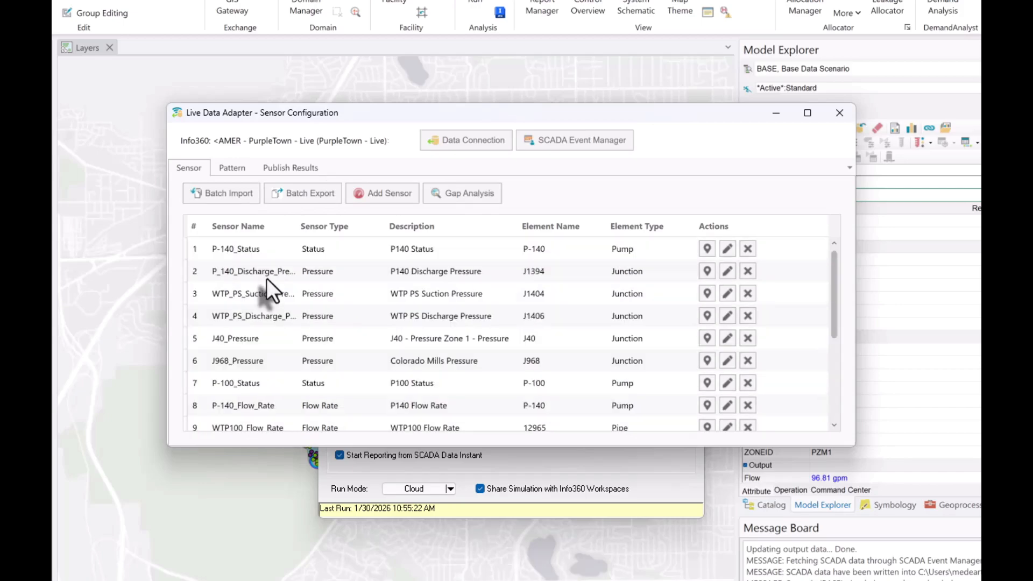
click(847, 117)
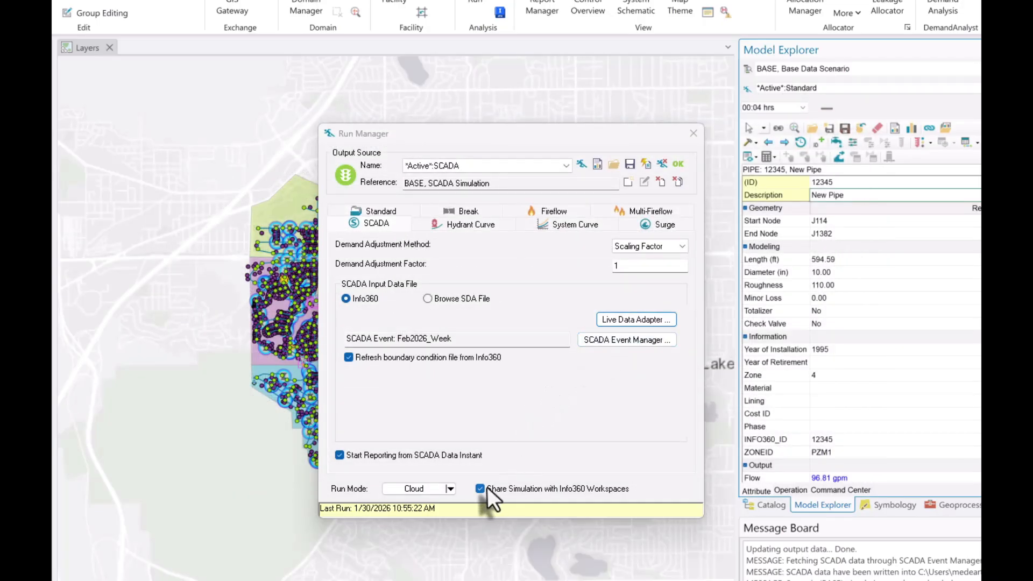
- Check the SCADA run's Run Mode options and its assigned SCADA event without changing them
click(450, 489)
click(449, 489)
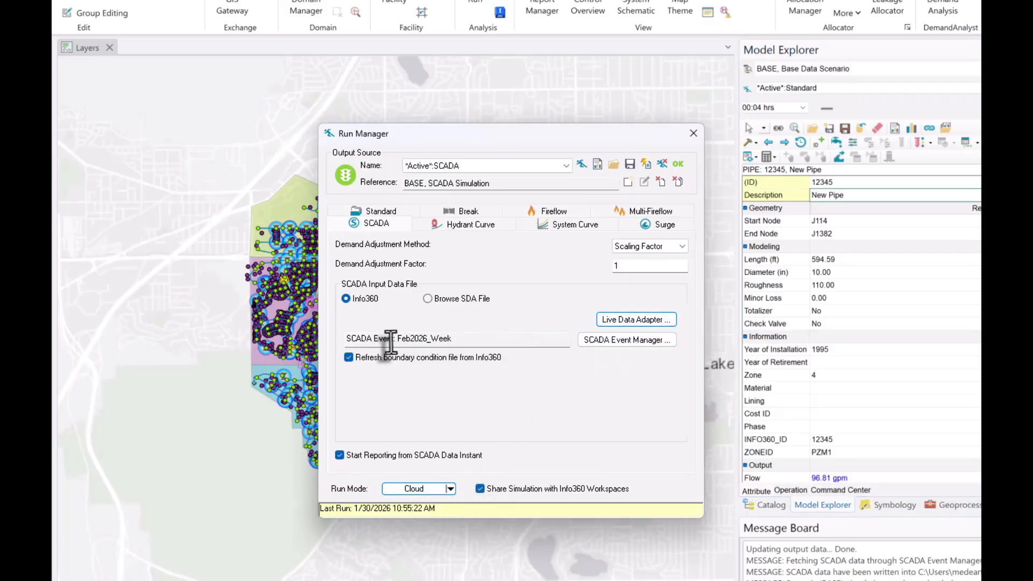
drag(398, 339, 453, 339)
click(486, 342)
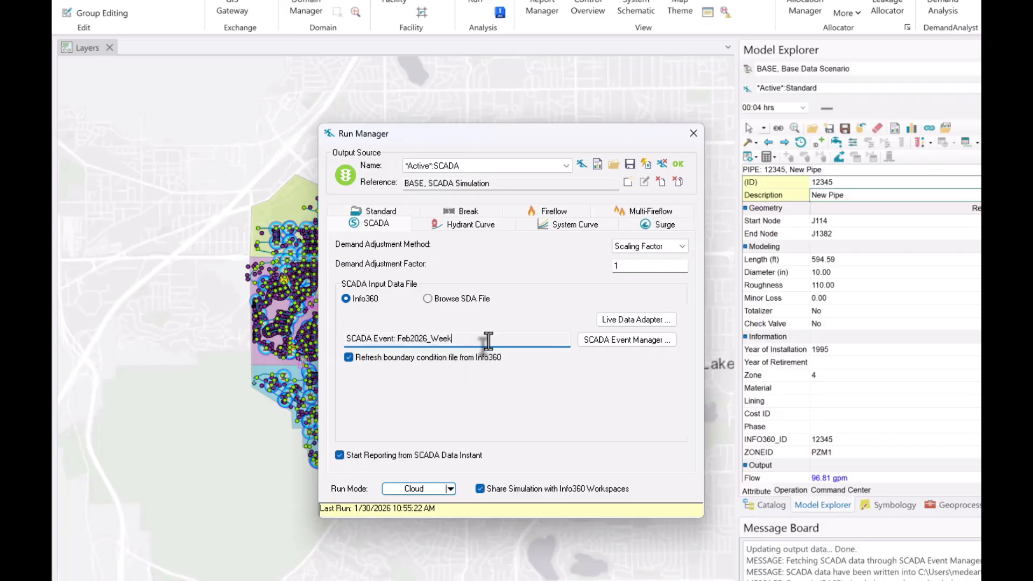
- Run the SCADA simulation and publish it to Info360 under Model Calibration 2026, with event run date 1/30/2026 and simulation name Today
click(583, 163)
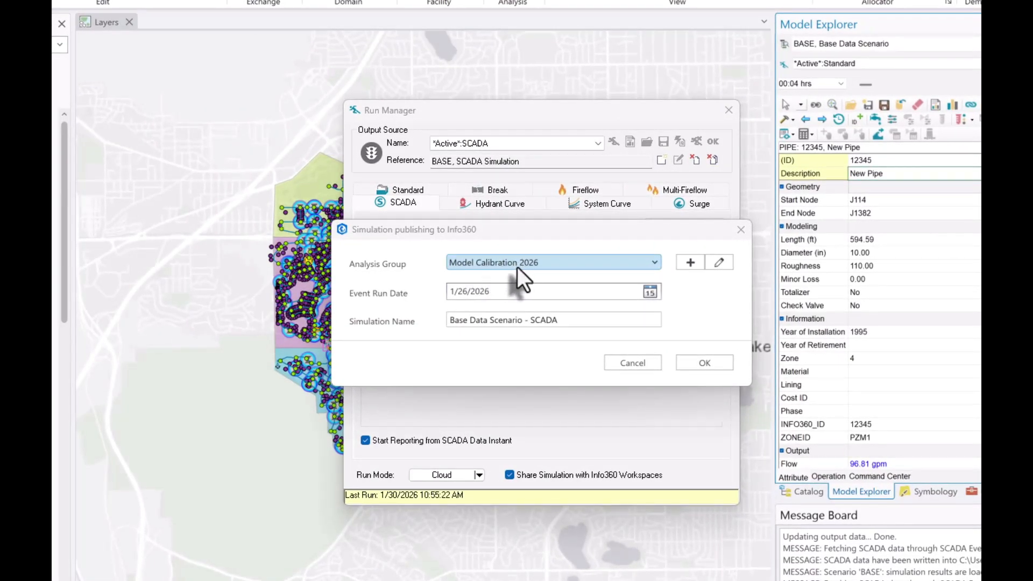
click(473, 291)
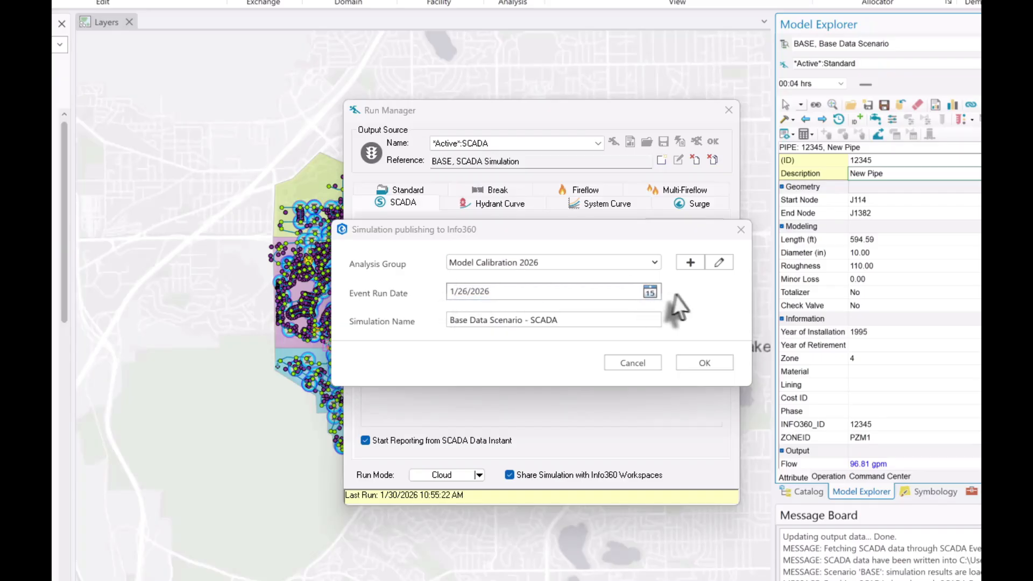
click(649, 293)
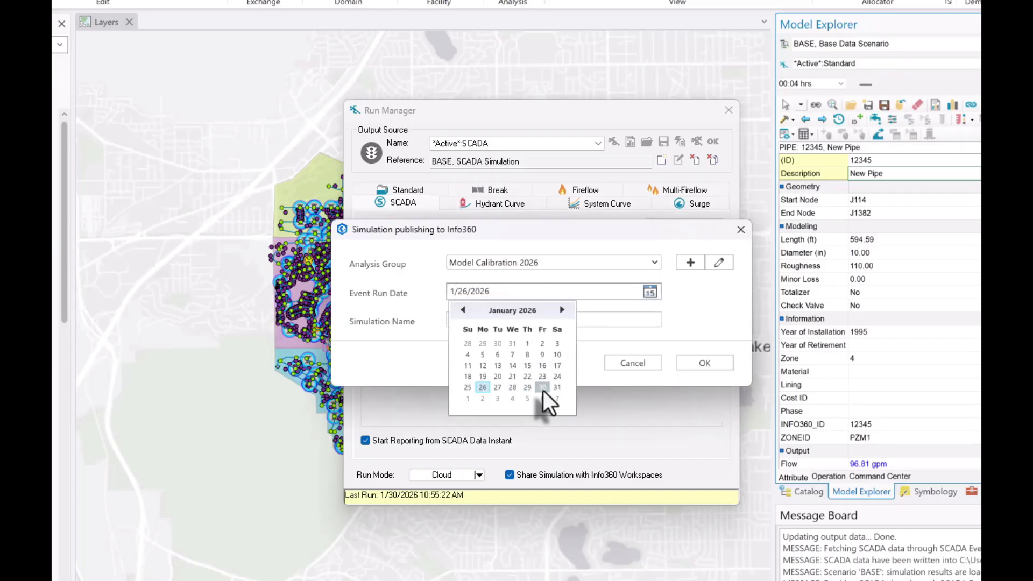
click(542, 387)
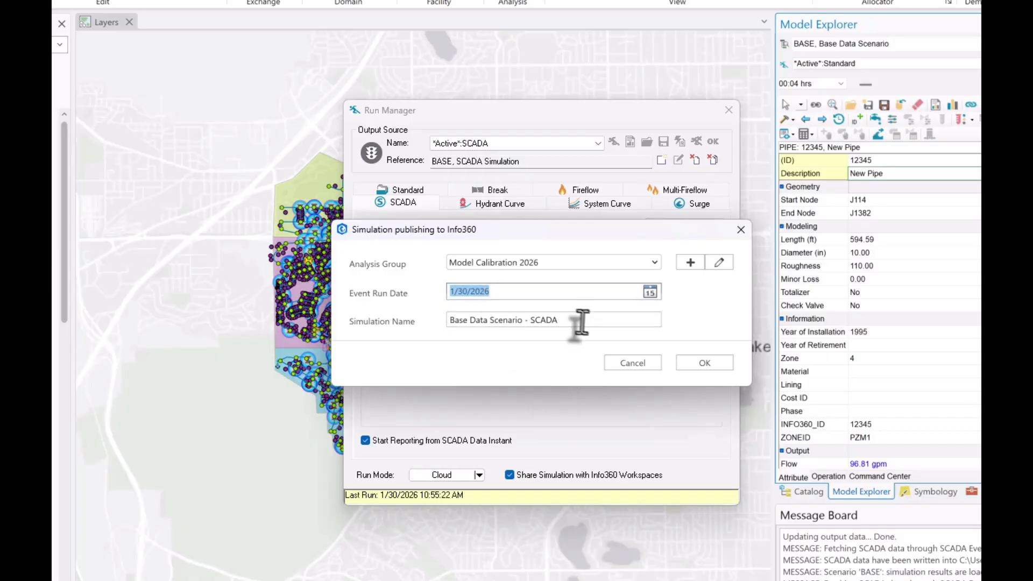
drag(580, 322, 420, 328)
text(Today)
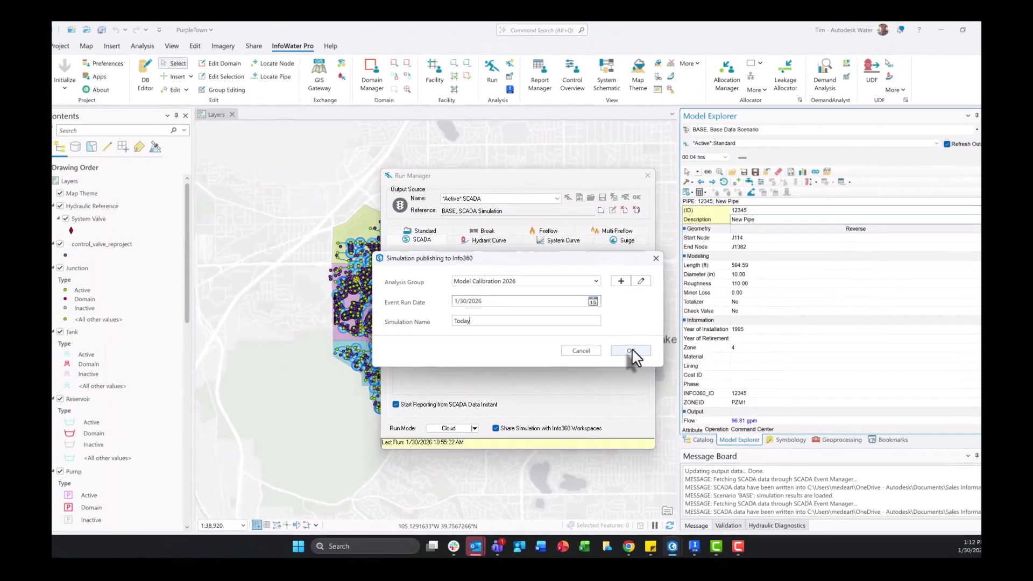
click(631, 350)
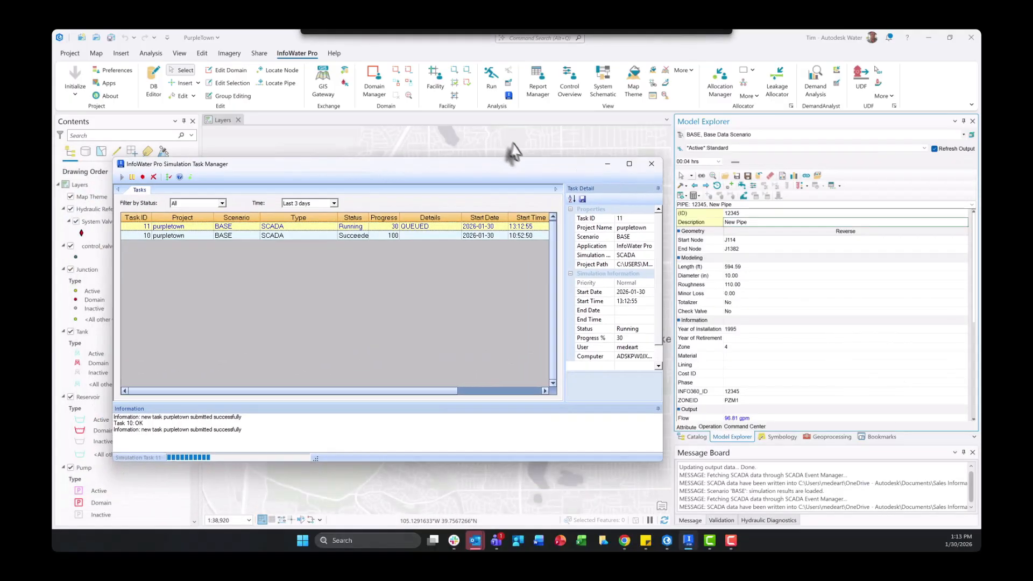
- Retrieve the completed cloud simulation's results and status, close the Run Manager and switch to the most recent run output data
drag(541, 150, 558, 151)
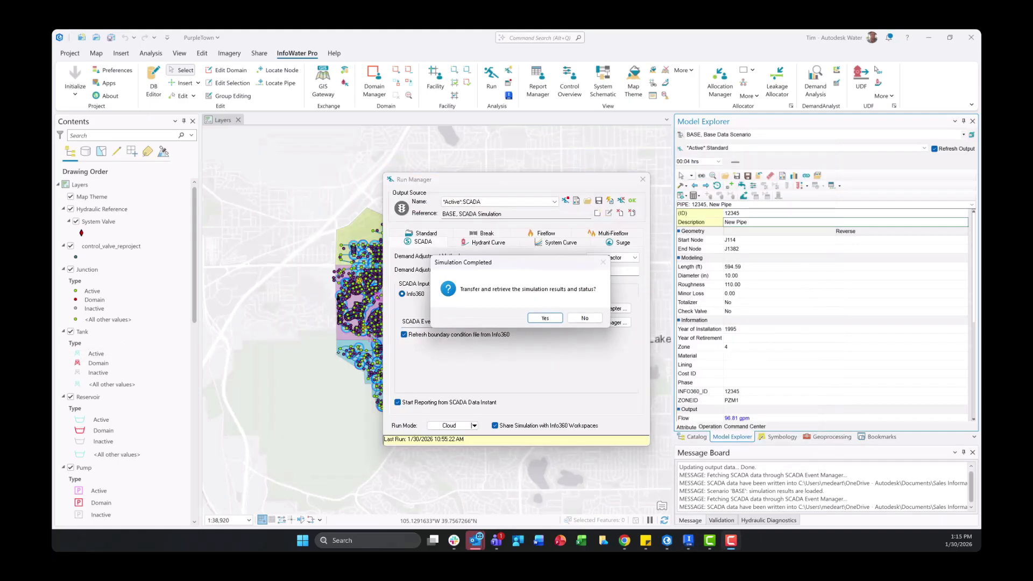
click(544, 318)
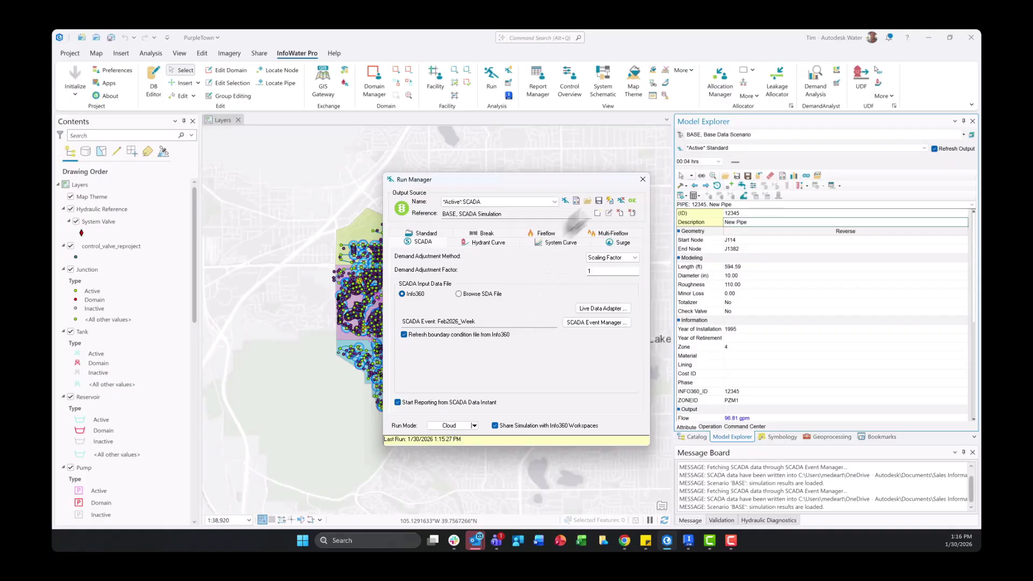
click(642, 179)
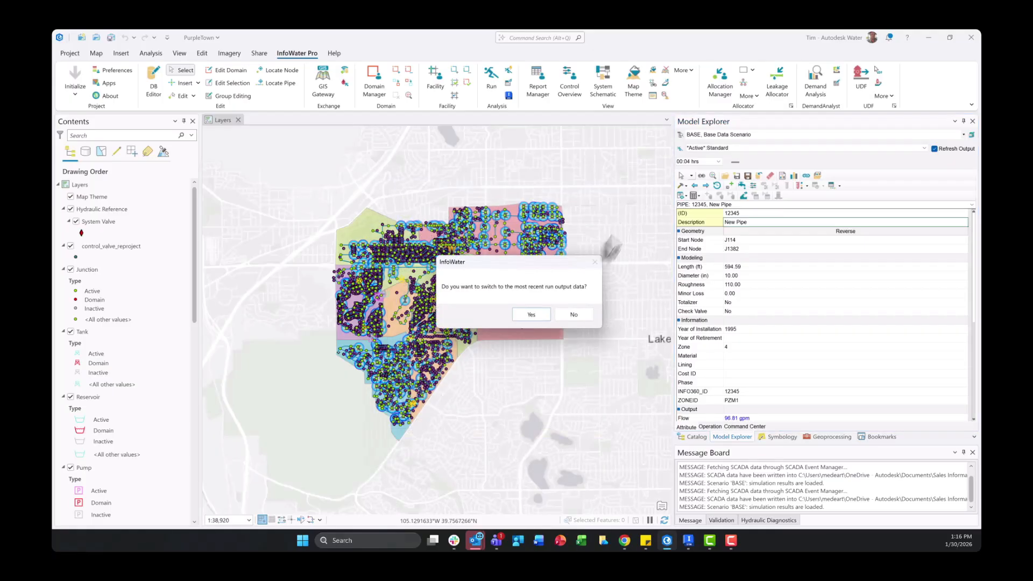
click(534, 315)
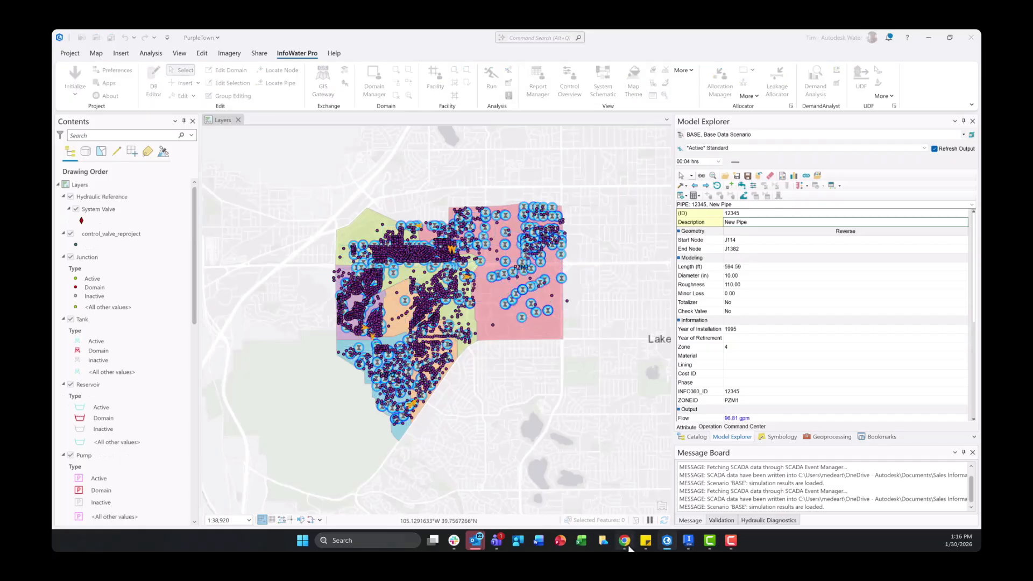
- Switch to Info360 and set the Model Calibration workspace's simulation to Today
mouse_move(624, 540)
click(628, 497)
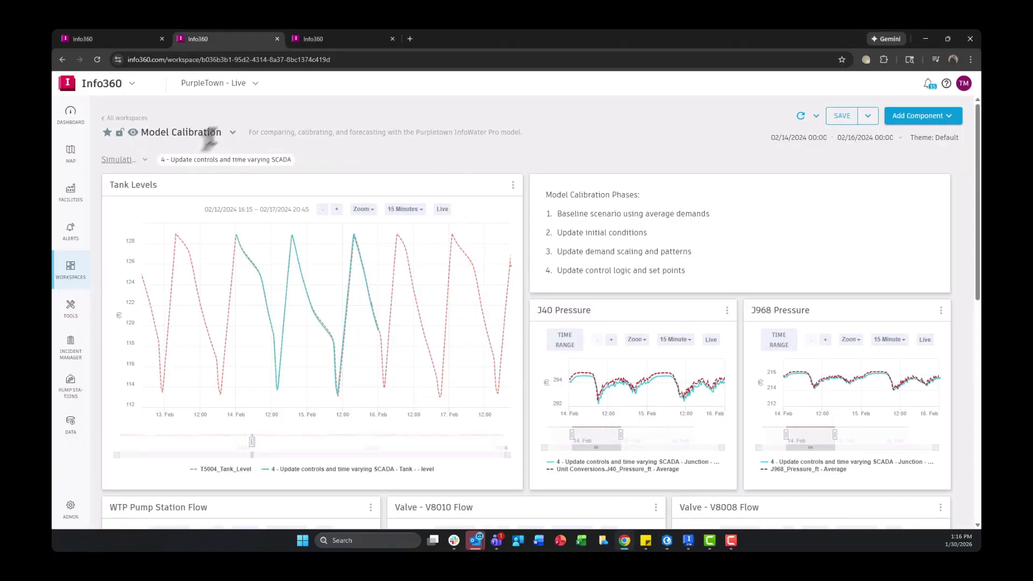
click(135, 161)
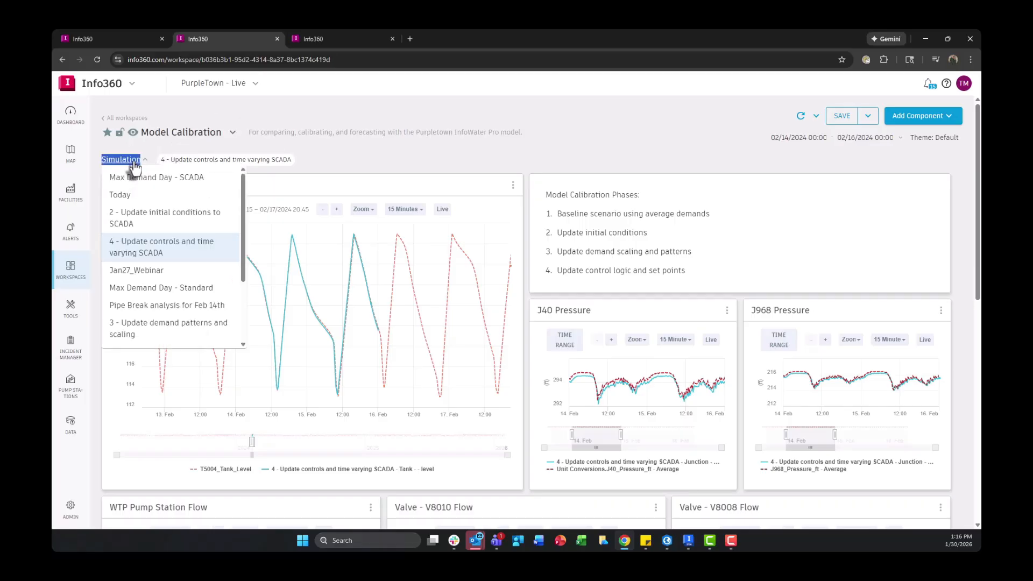
click(131, 202)
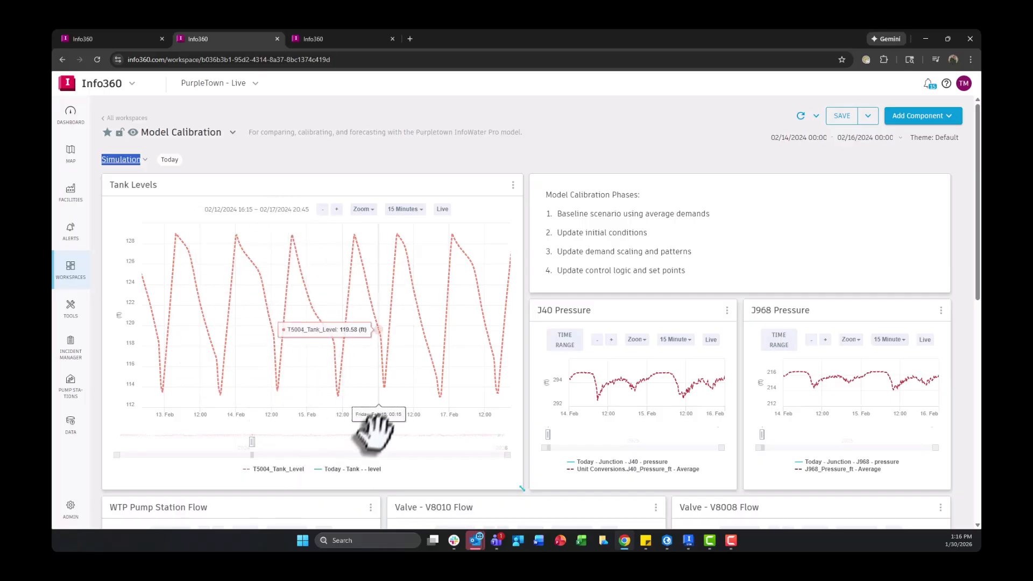
- Refresh the workspace and bring the Tank Levels chart to the Today simulation's period, about 02/02/2026 to 02/05/2026
right_click(342, 479)
click(340, 480)
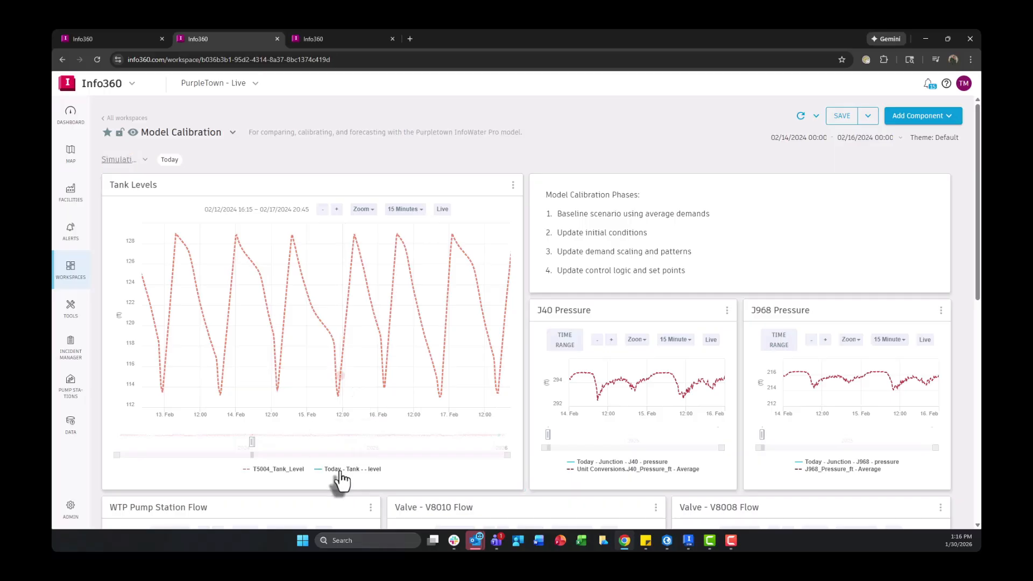
click(341, 479)
click(349, 437)
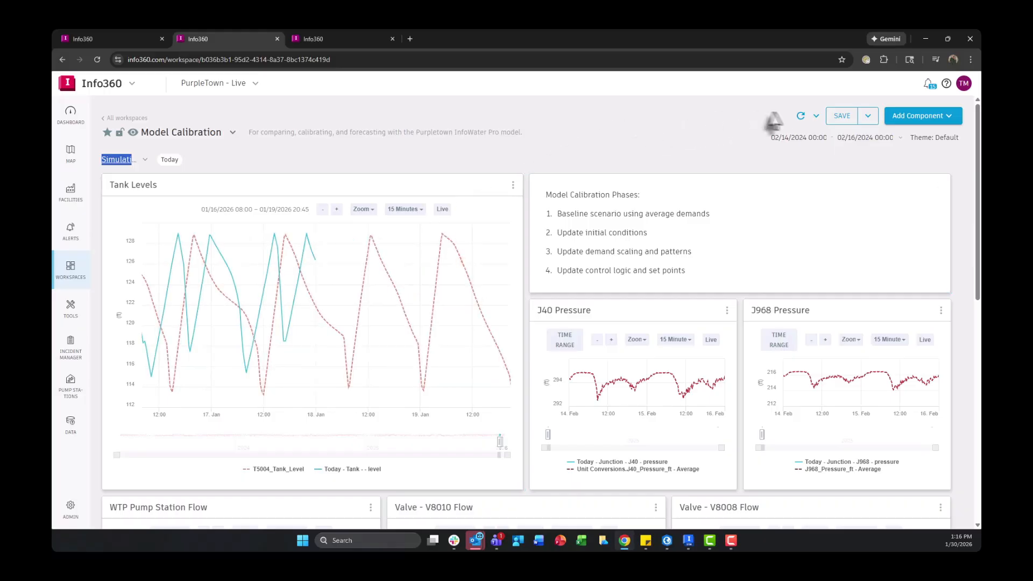
click(801, 116)
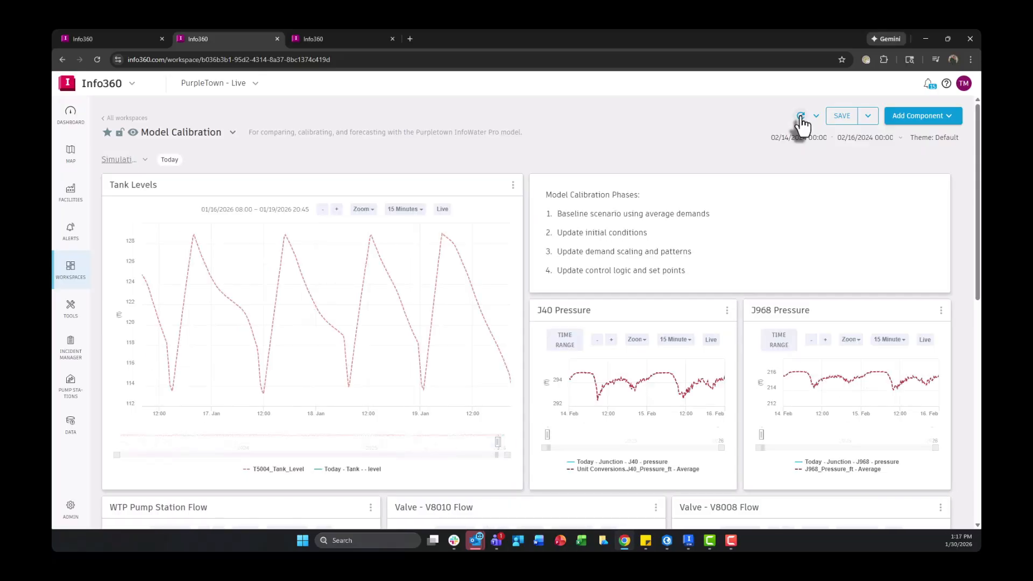
click(368, 470)
click(344, 431)
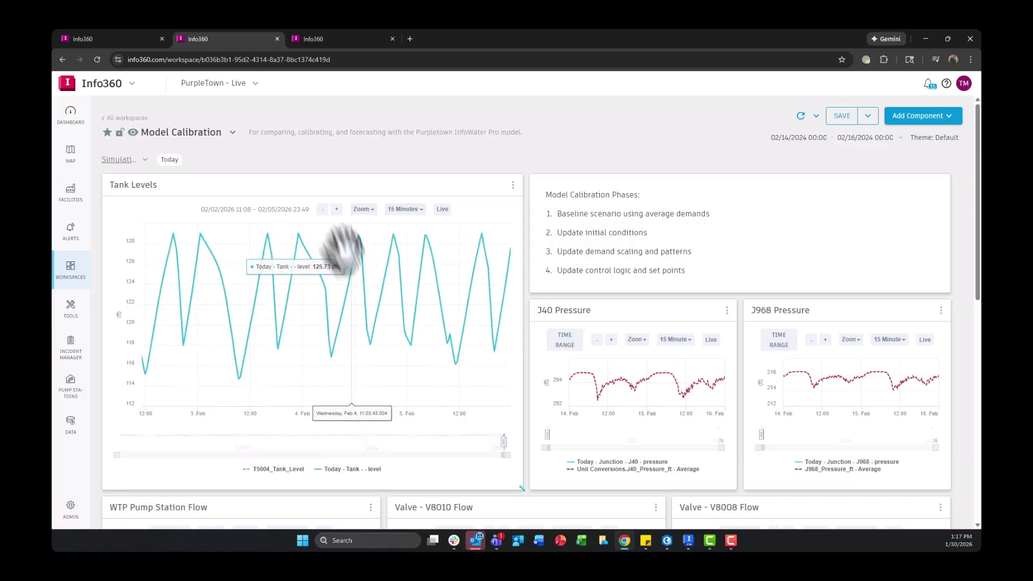
- Set the Tank Levels chart to 30 Minutes and widen and shift its time range to about 01/25/2026 to 02/03/2026
click(405, 209)
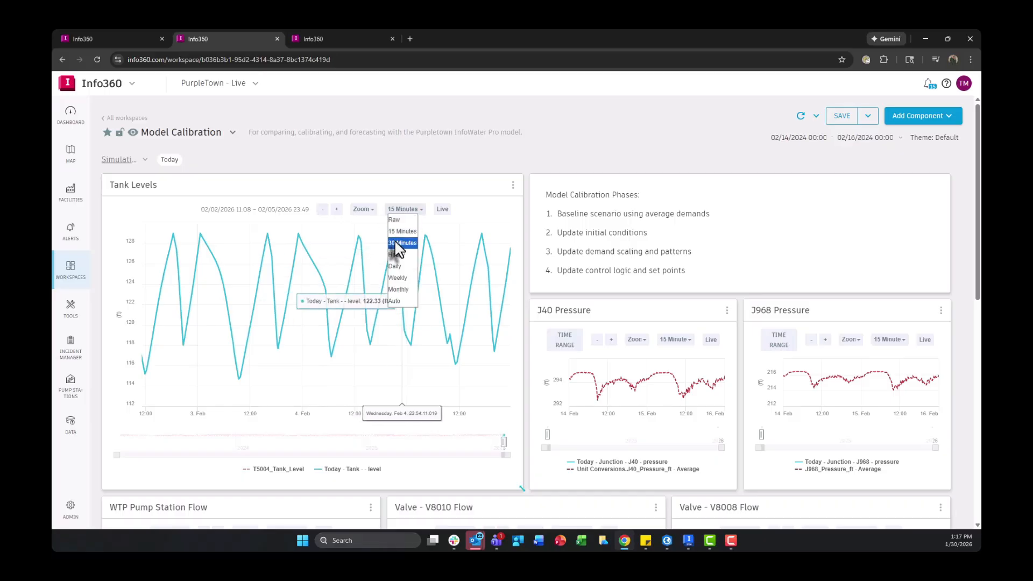
click(395, 242)
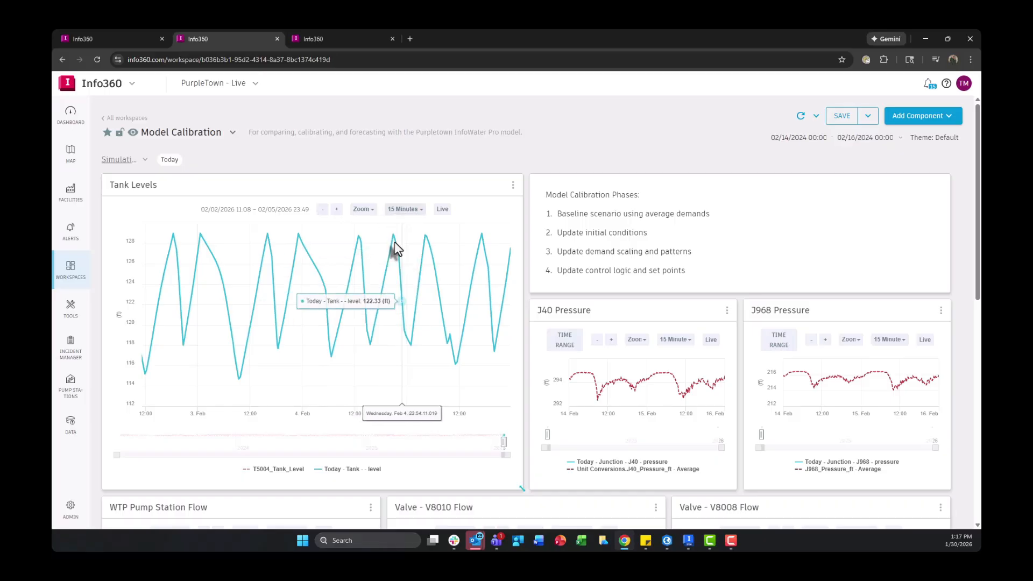
click(322, 214)
click(322, 210)
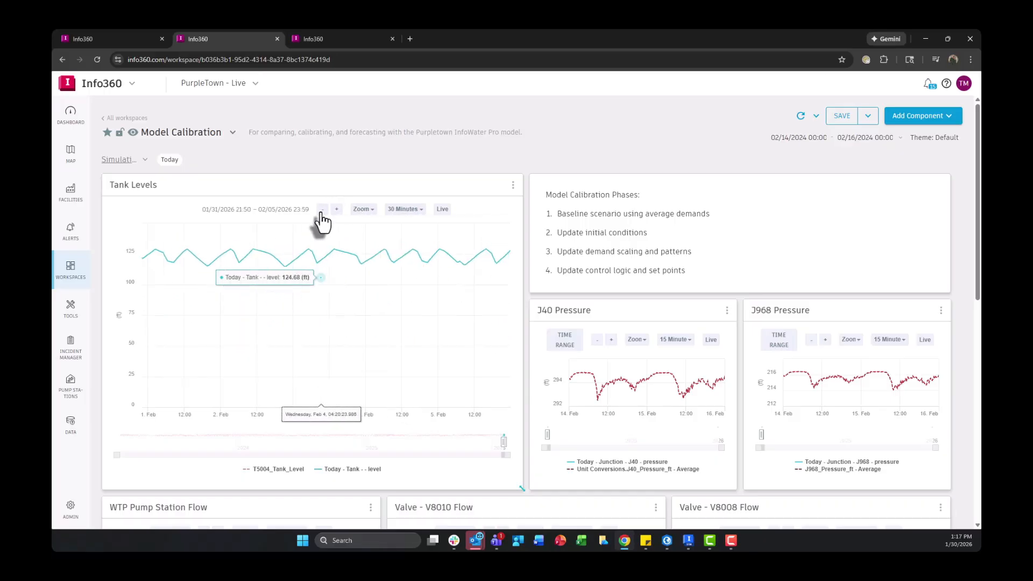
click(321, 211)
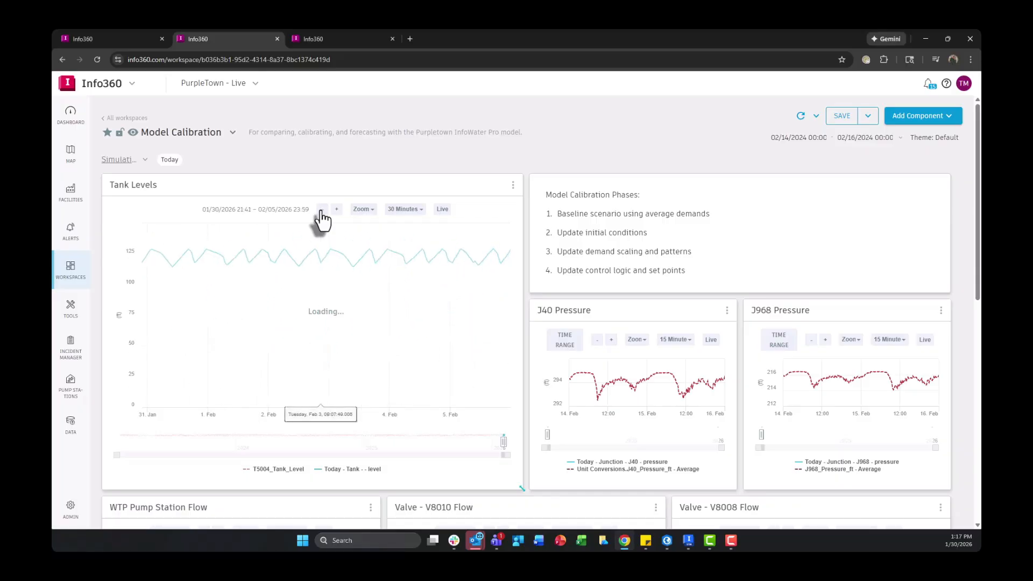
click(322, 210)
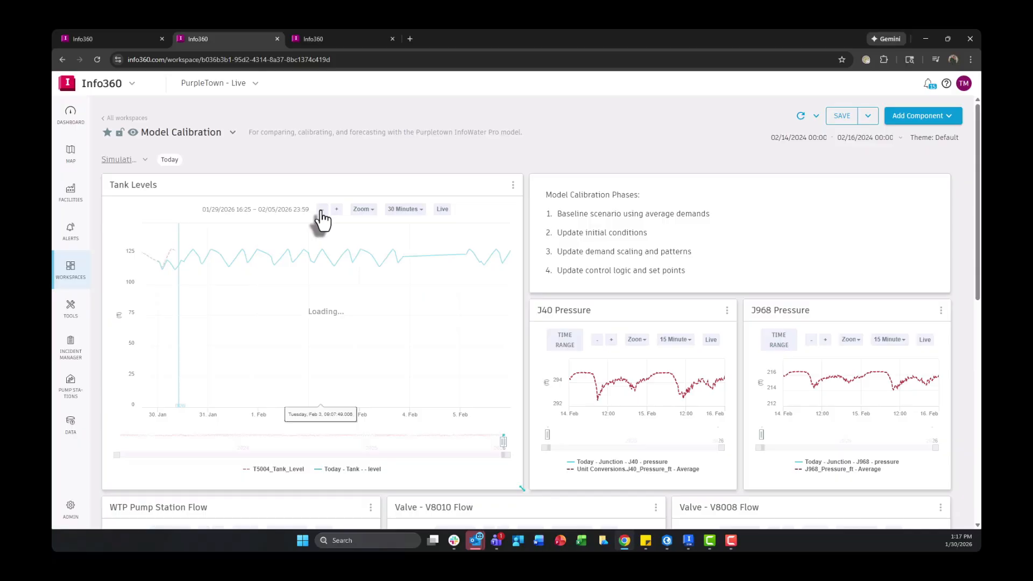
click(321, 211)
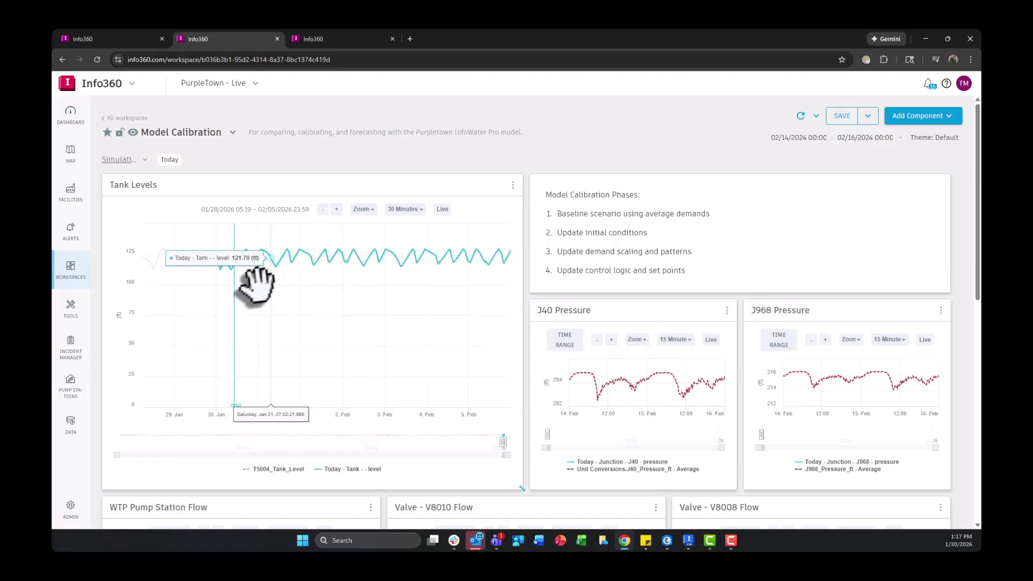
drag(312, 299, 361, 300)
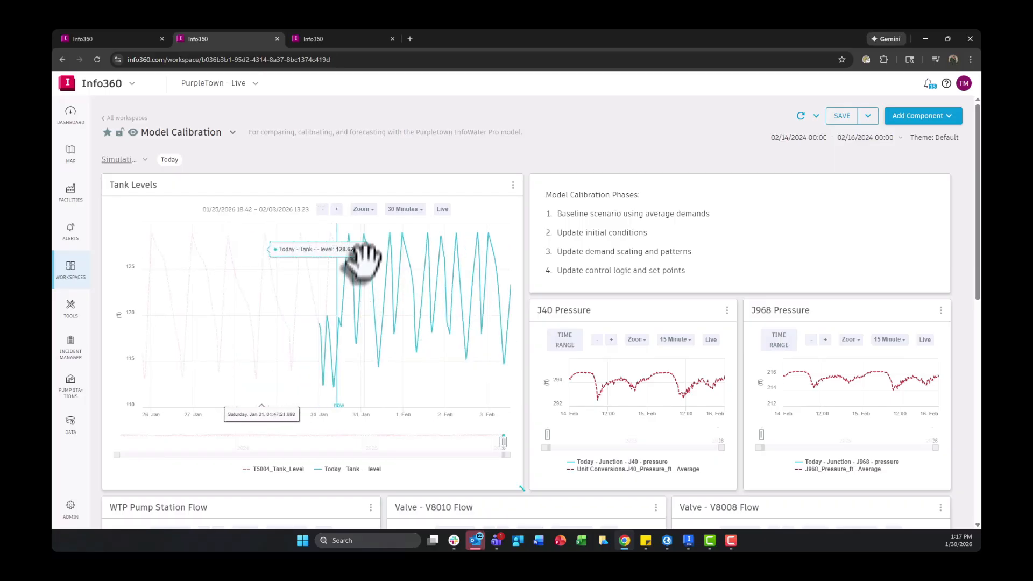